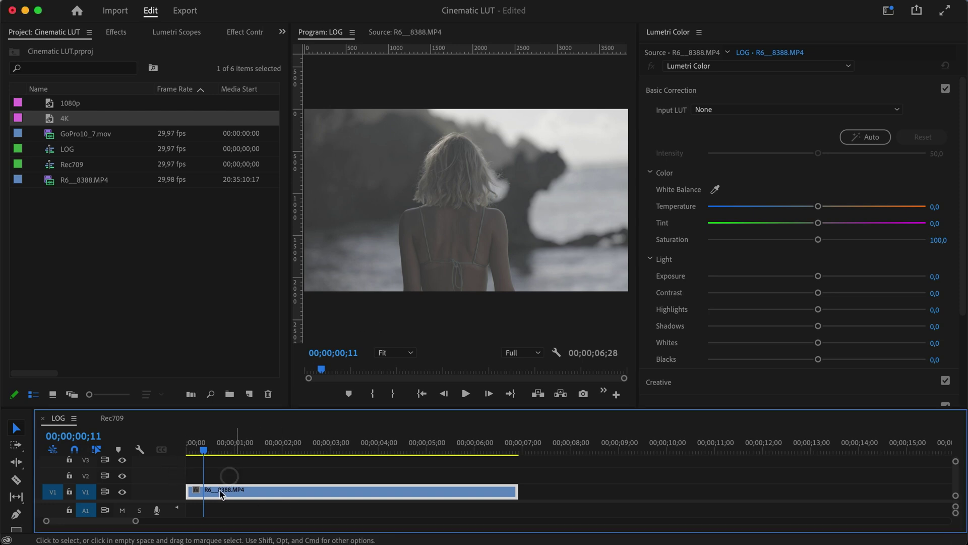
Step: Deselect the R6__8388.MP4 clip and raise the monitor/timeline divider so the timeline is taller
{"action": "left_click", "coordinate": [281, 469]}
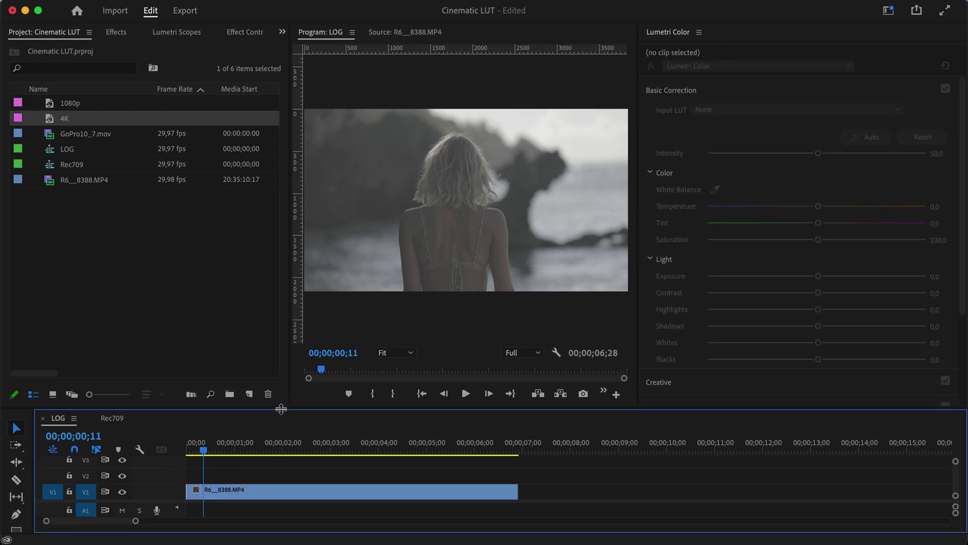
{"action": "left_click_drag", "start_coordinate": [278, 406], "coordinate": [277, 397]}
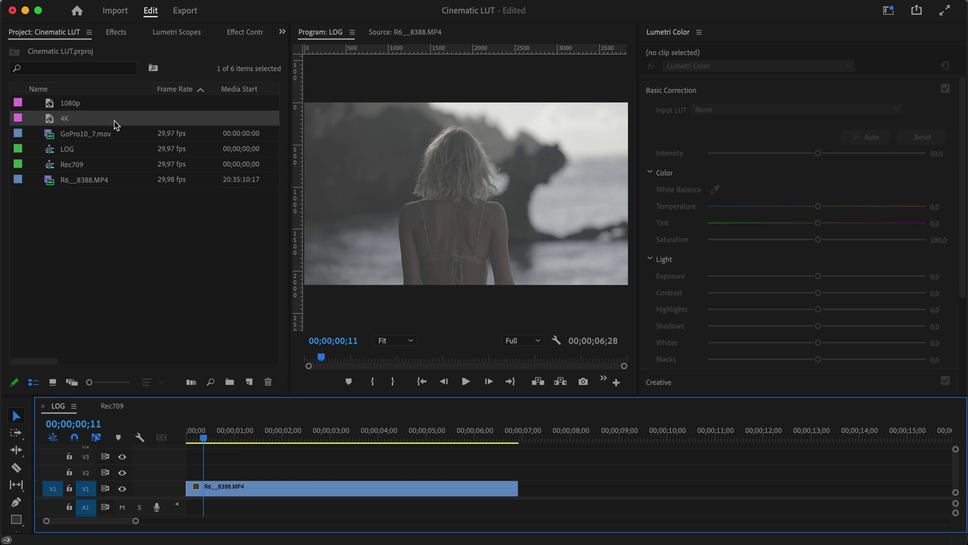
Step: Bring up the Project panel's new-item menu and dismiss it without creating anything
{"action": "right_click", "coordinate": [147, 270]}
{"action": "mouse_move", "coordinate": [216, 330]}
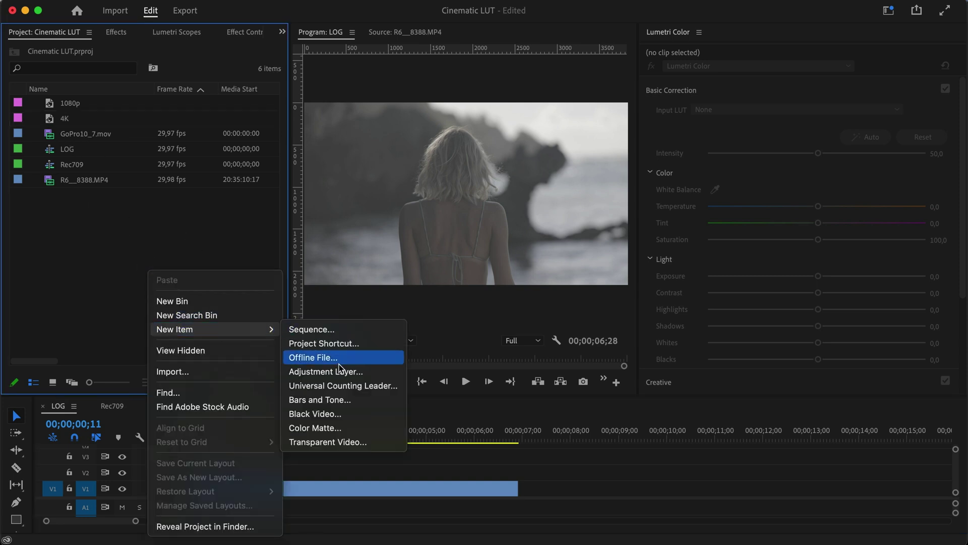
{"action": "key", "text": "Escape"}
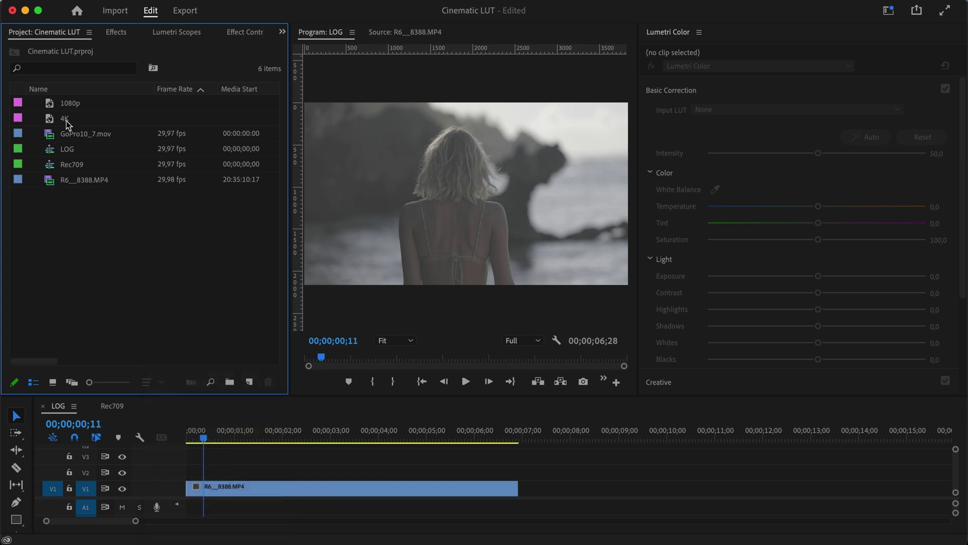
Step: Place the 4K adjustment layer on V2, extend it to the clip's end, and copy it to V3
{"action": "left_click", "coordinate": [64, 119]}
{"action": "left_click_drag", "start_coordinate": [64, 119], "coordinate": [217, 466]}
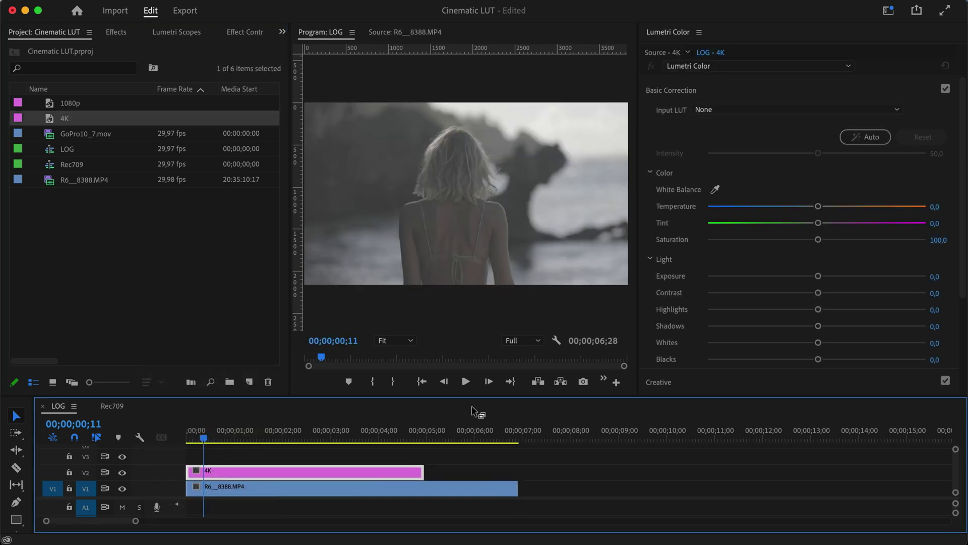
{"action": "left_click_drag", "start_coordinate": [424, 472], "coordinate": [519, 472]}
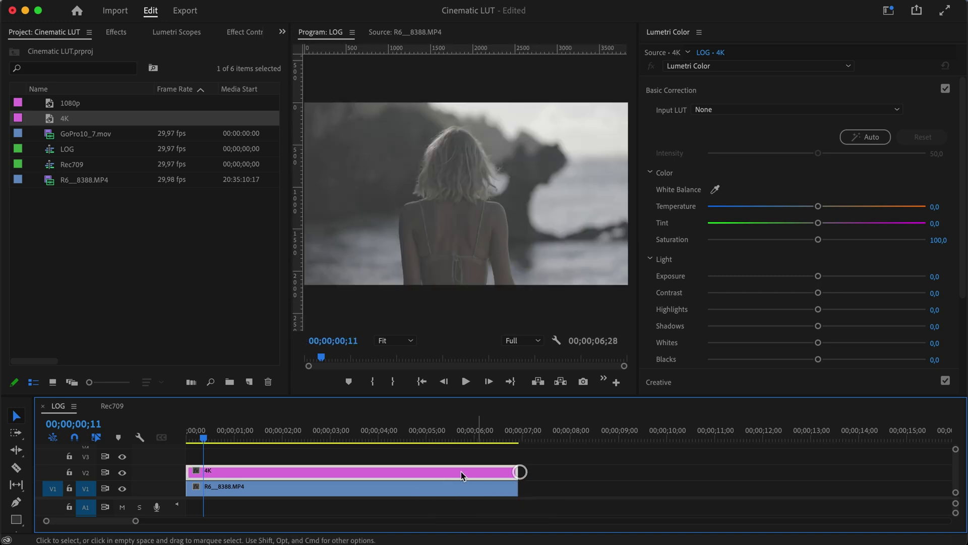
{"action": "left_click_drag", "start_coordinate": [413, 471], "coordinate": [413, 457]}
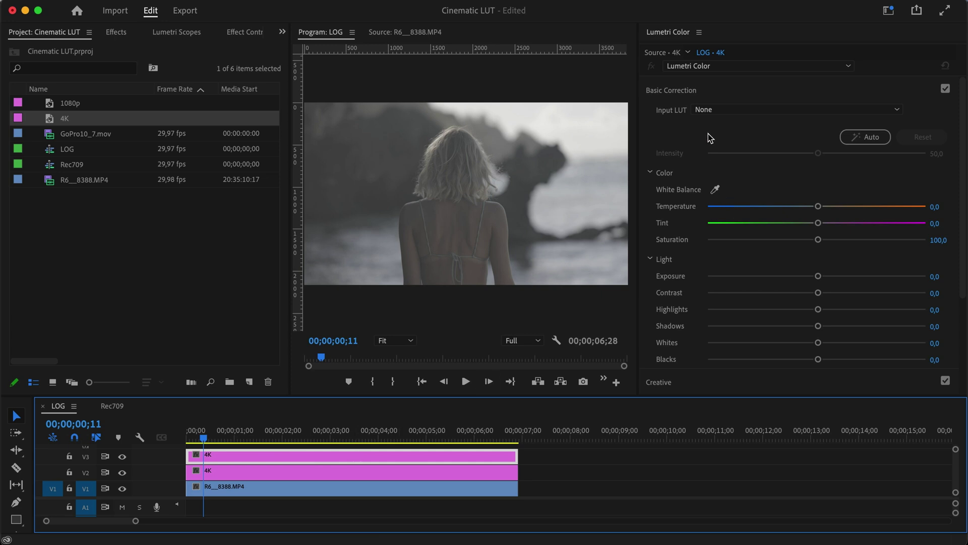
Step: Set the V3 layer's Input LUT to CinemaGamut_CanonLog3-to-BT709_WideDR_33_FF_Ver.2.0 and toggle V3 to compare
{"action": "left_click", "coordinate": [721, 111]}
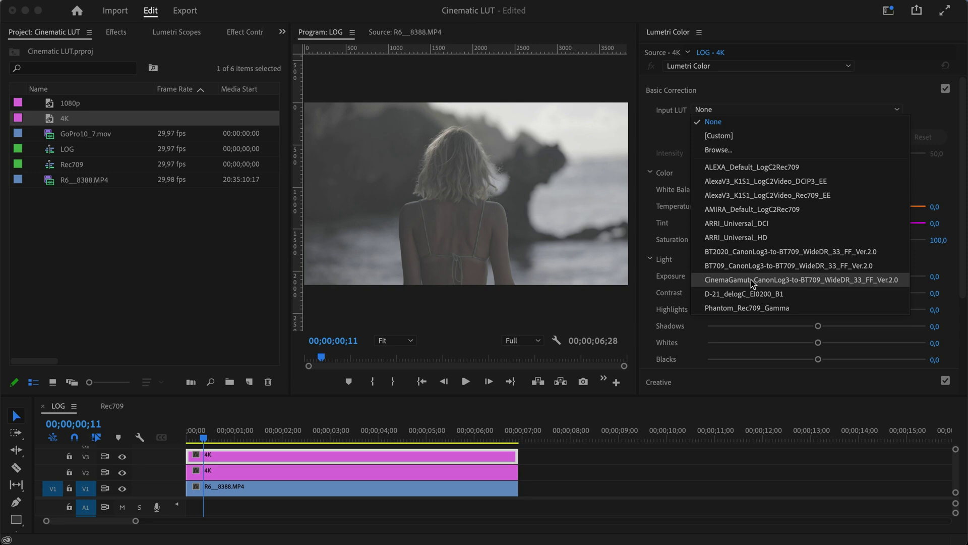
{"action": "left_click", "coordinate": [784, 279]}
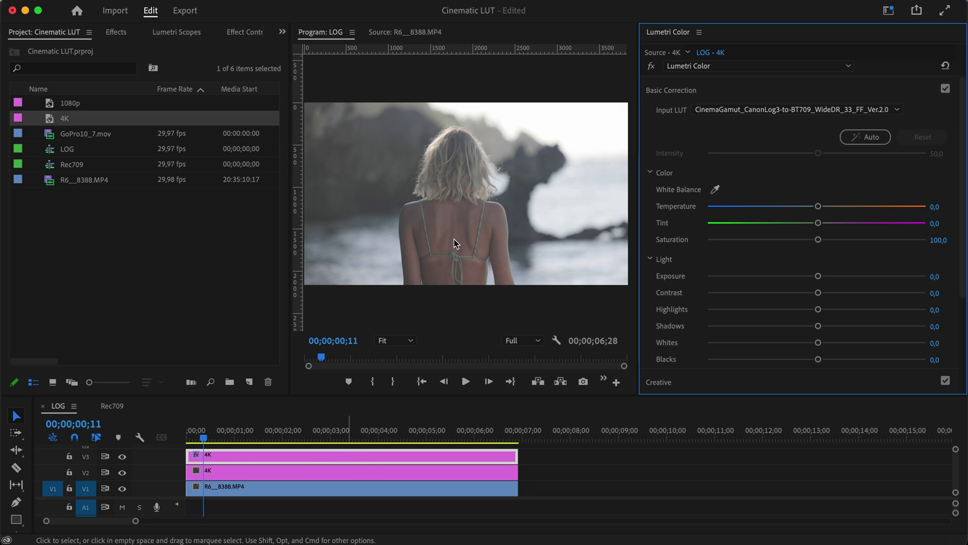
{"action": "left_click", "coordinate": [121, 457]}
{"action": "left_click", "coordinate": [122, 457]}
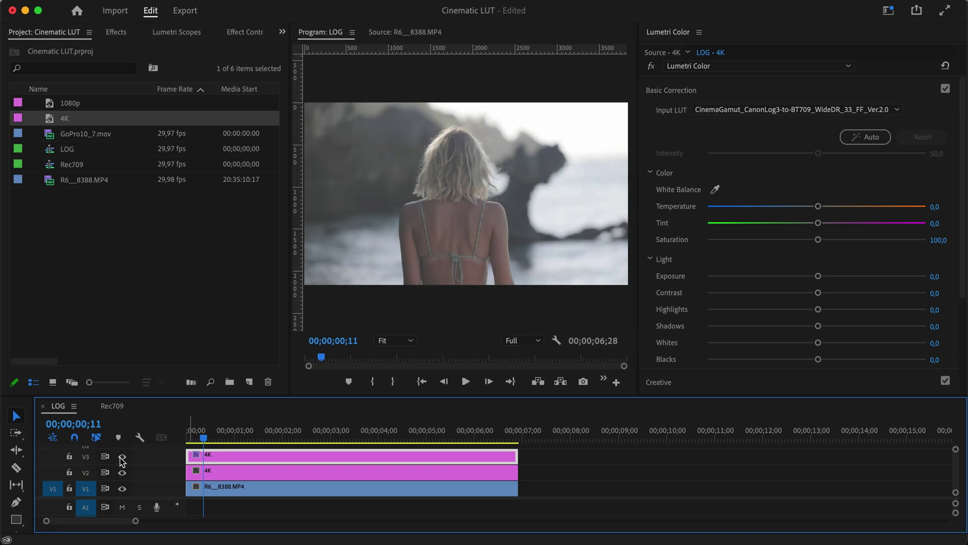
Step: Switch selection between the V2 and V3 adjustment layers, ending on V2, and collapse Basic Correction
{"action": "left_click", "coordinate": [301, 473]}
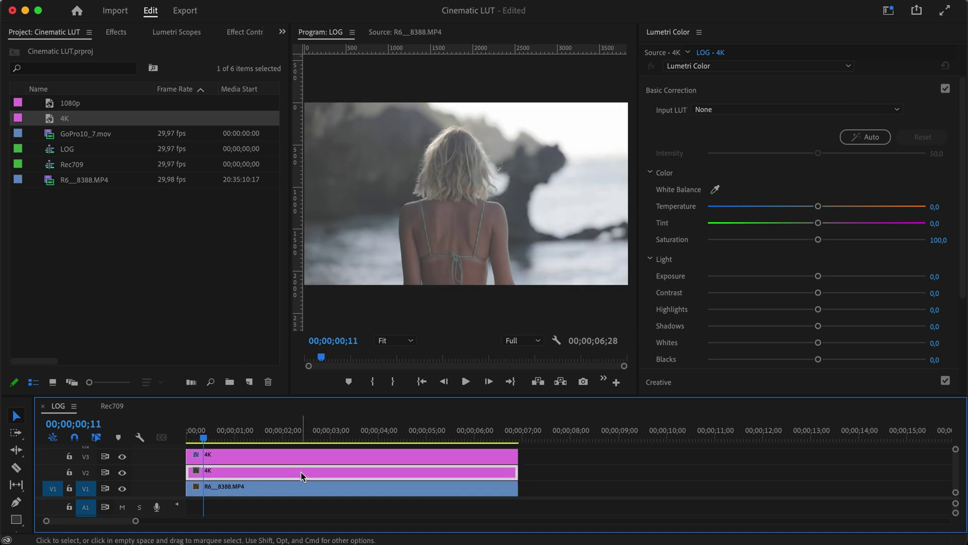
{"action": "left_click", "coordinate": [307, 455]}
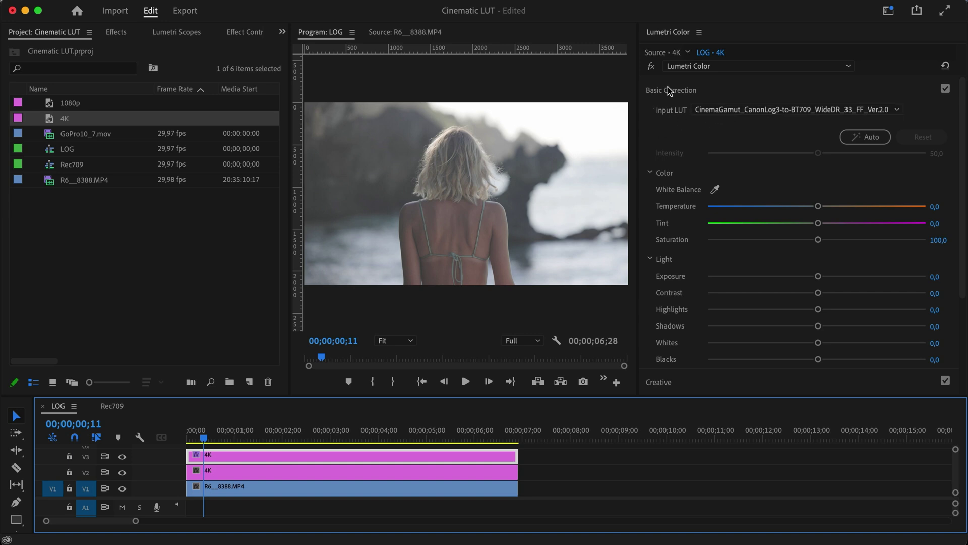
{"action": "left_click", "coordinate": [318, 470]}
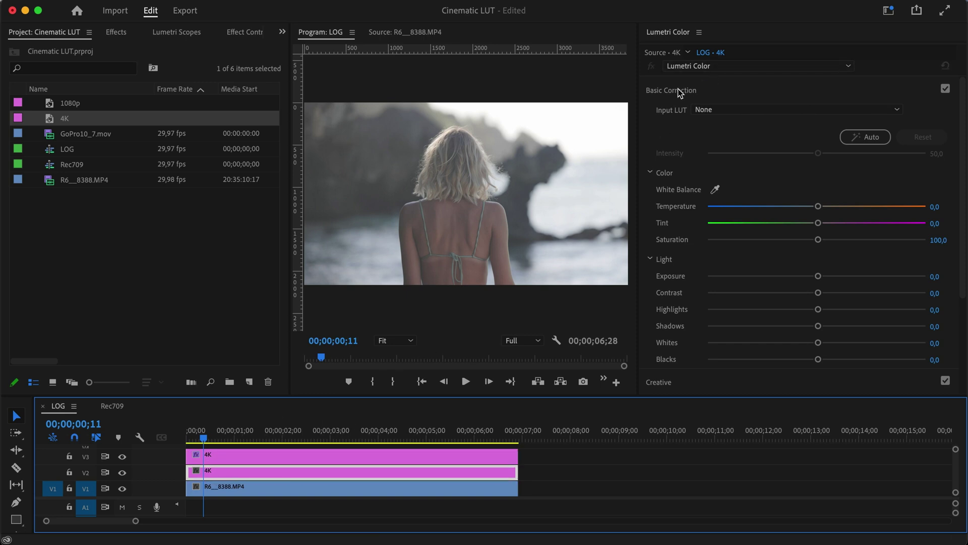
{"action": "left_click", "coordinate": [705, 90]}
Step: Load Base Cine LOG.cube as the Creative look on the V2 adjustment layer
{"action": "left_click", "coordinate": [691, 116]}
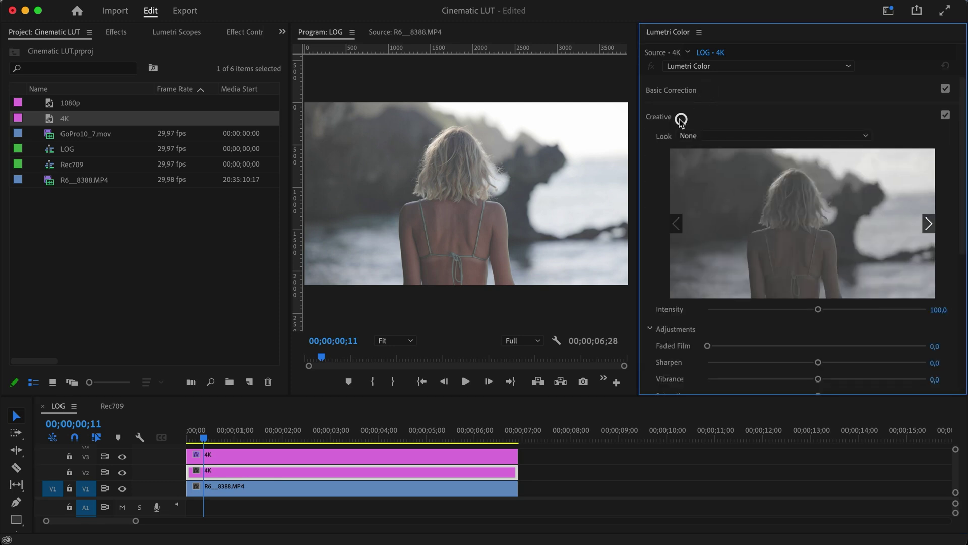
{"action": "left_click", "coordinate": [709, 141]}
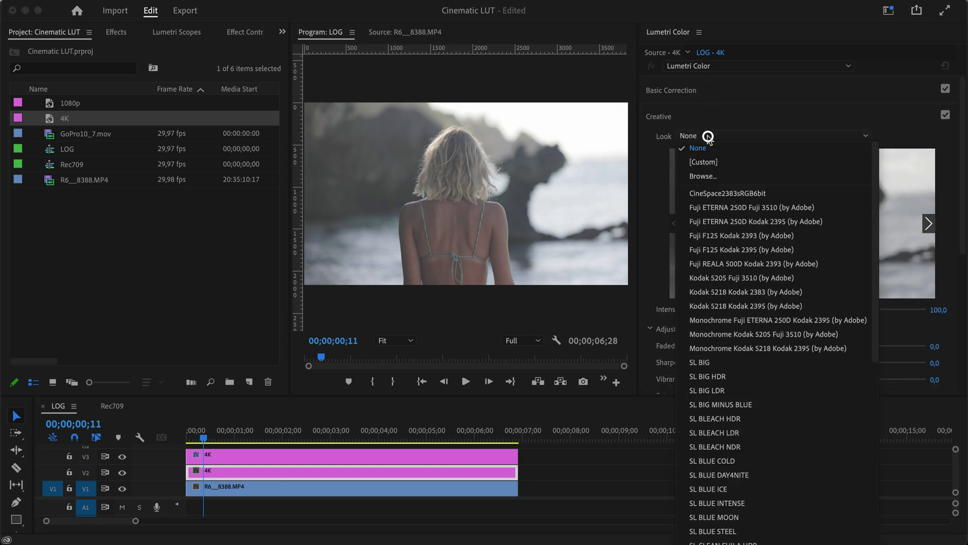
{"action": "left_click", "coordinate": [710, 177]}
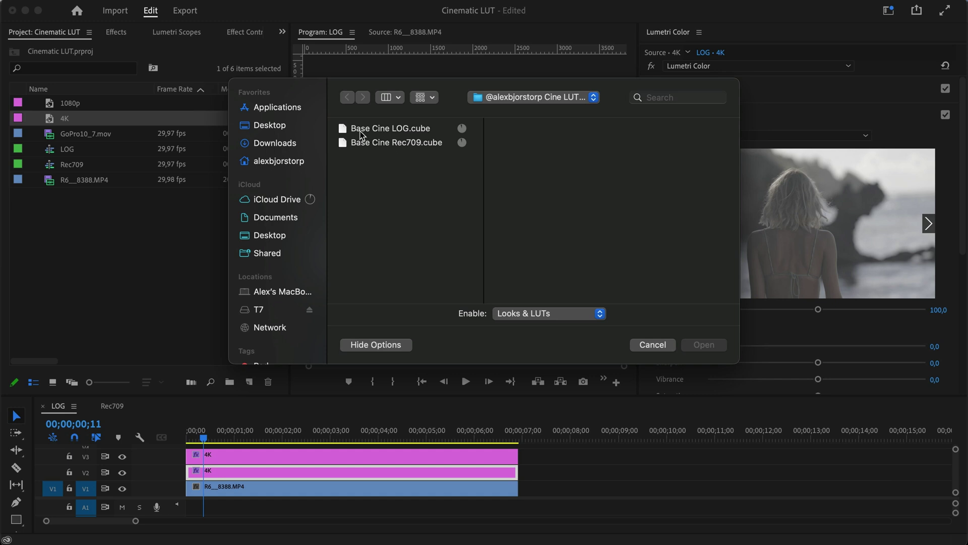
{"action": "left_click", "coordinate": [398, 130]}
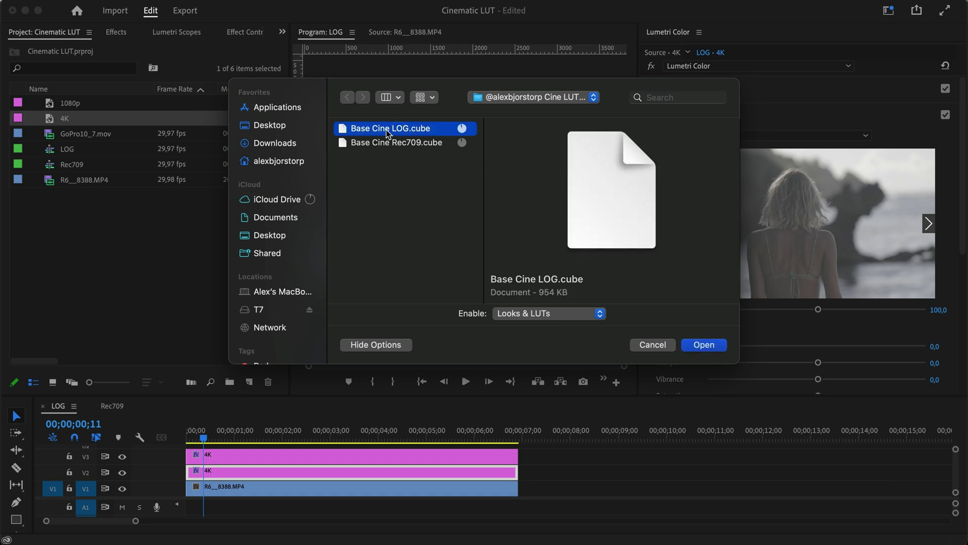
{"action": "left_click", "coordinate": [703, 345]}
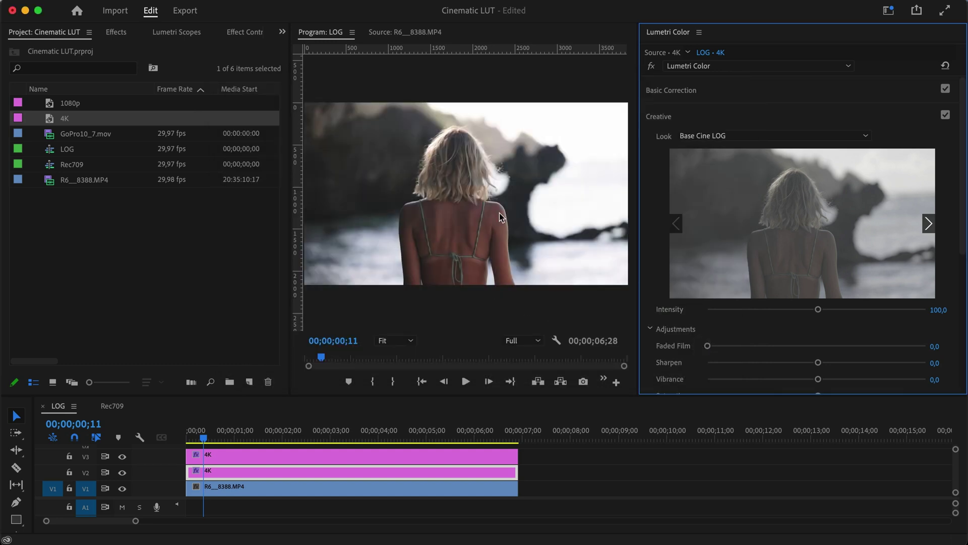
Step: Toggle V3 output, return the lower layer to V2, and reselect it to check its Base Cine LOG look
{"action": "left_click", "coordinate": [122, 456]}
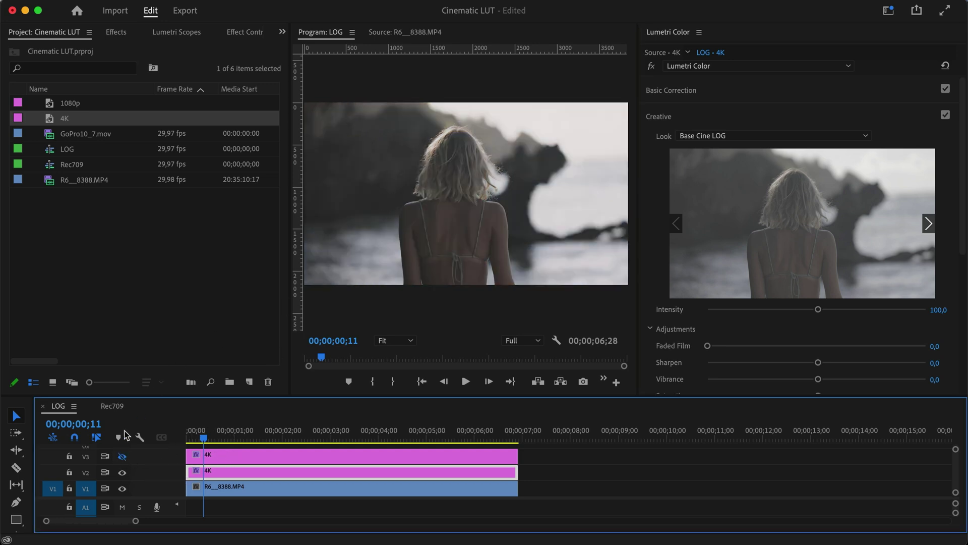
{"action": "left_click", "coordinate": [122, 456]}
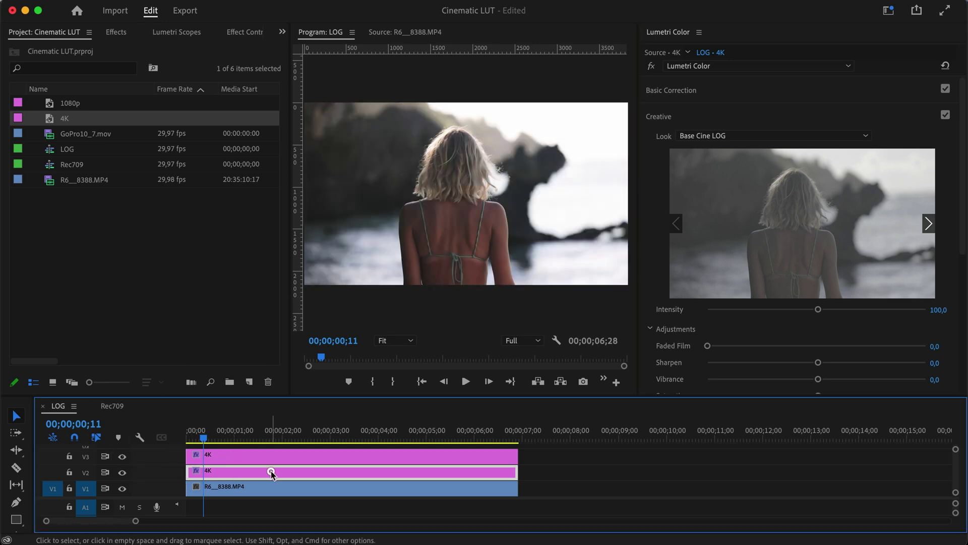
{"action": "left_click_drag", "start_coordinate": [271, 471], "coordinate": [268, 443]}
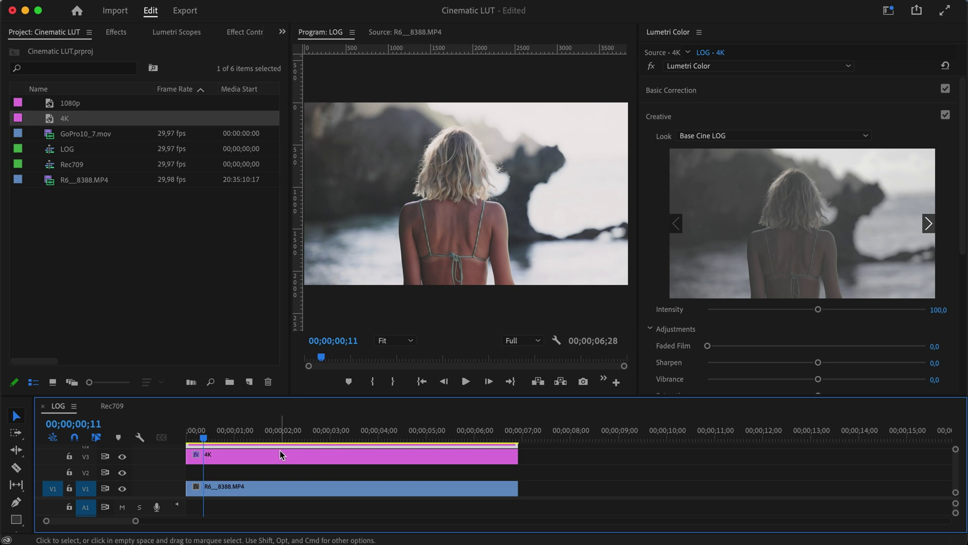
{"action": "left_click_drag", "start_coordinate": [279, 448], "coordinate": [279, 471]}
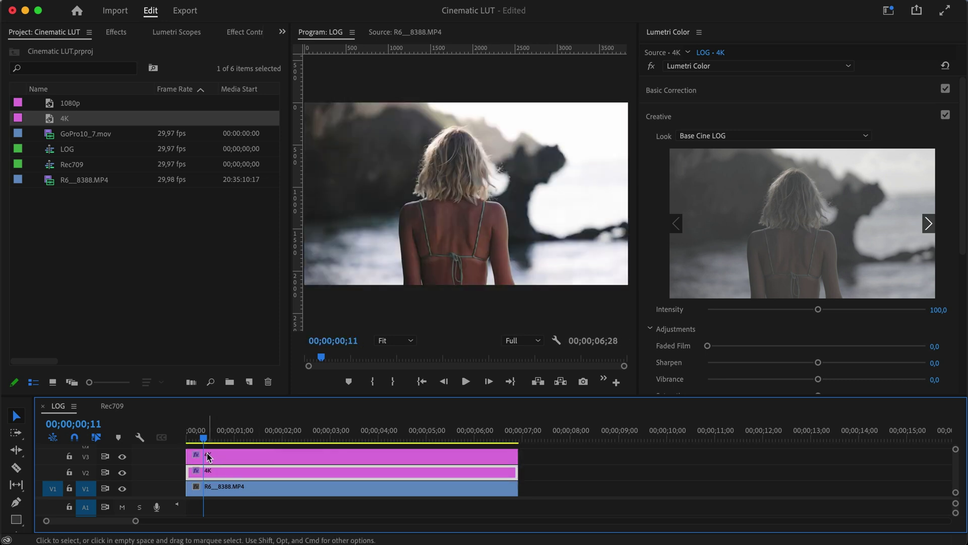
{"action": "left_click", "coordinate": [209, 457]}
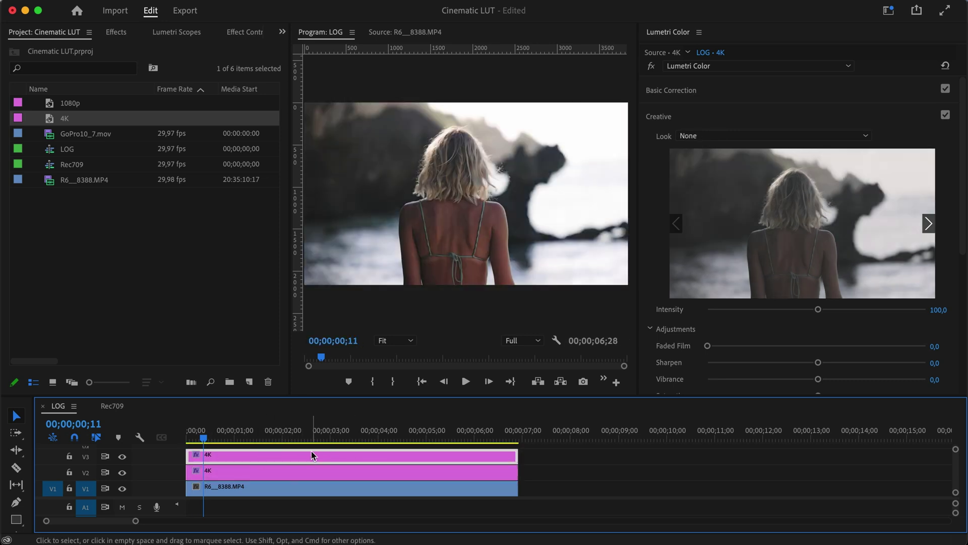
{"action": "left_click", "coordinate": [302, 472]}
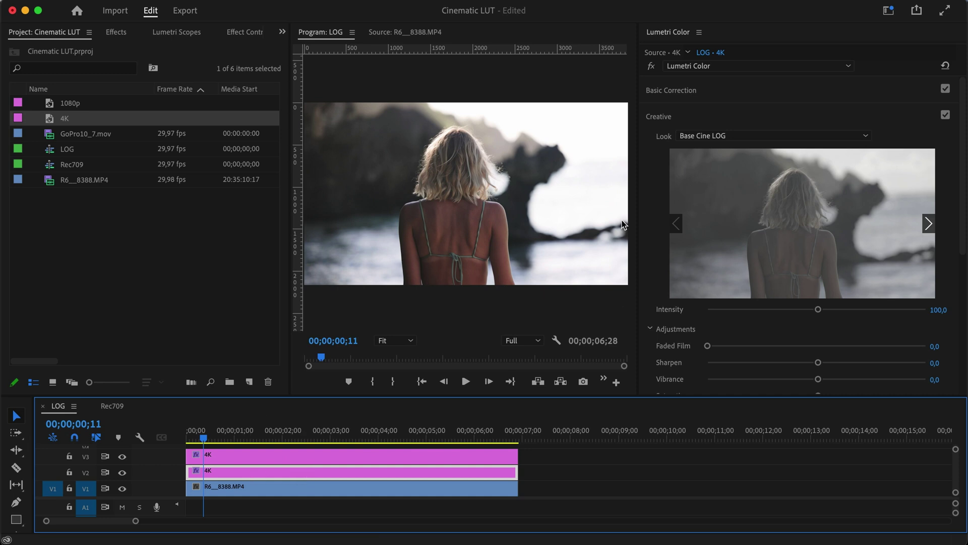
Step: Lower the exposure on the V3 Canon LUT layer and play back to review the darker footage
{"action": "left_click", "coordinate": [720, 90]}
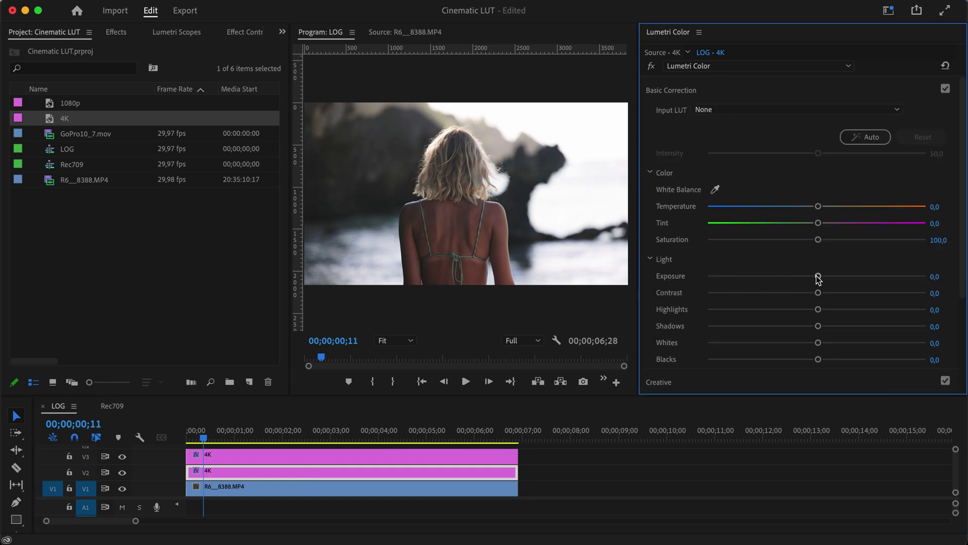
{"action": "left_click", "coordinate": [461, 454]}
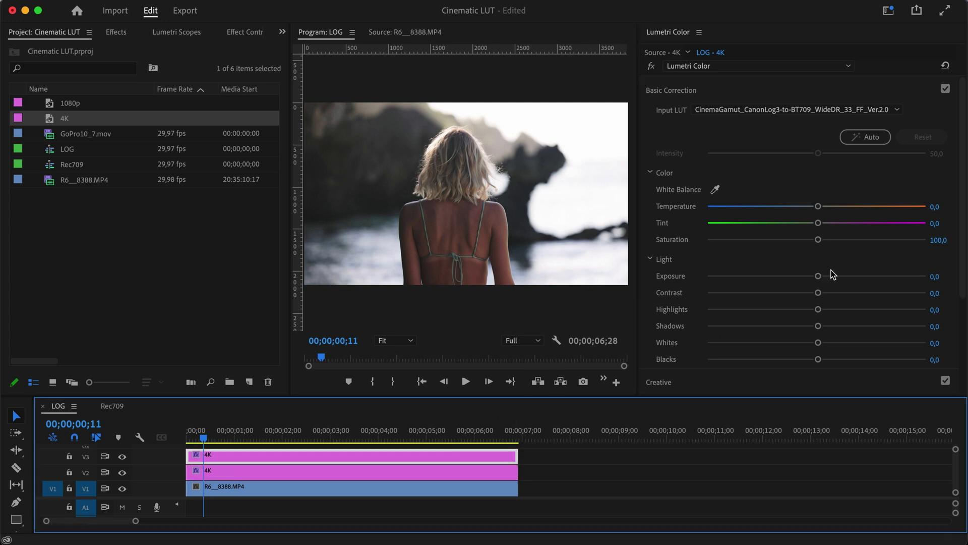
{"action": "left_click_drag", "start_coordinate": [818, 277], "coordinate": [808, 282]}
{"action": "left_click", "coordinate": [466, 381]}
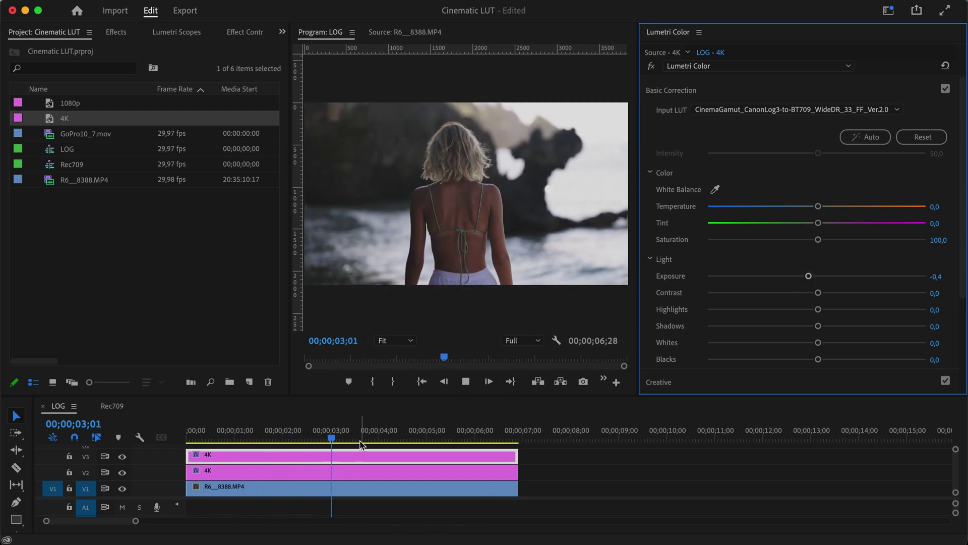
{"action": "key", "text": "space"}
Step: Set the Canon LUT layer's exposure to -0,4, then reselect the V2 layer's Creative settings
{"action": "left_click", "coordinate": [313, 472]}
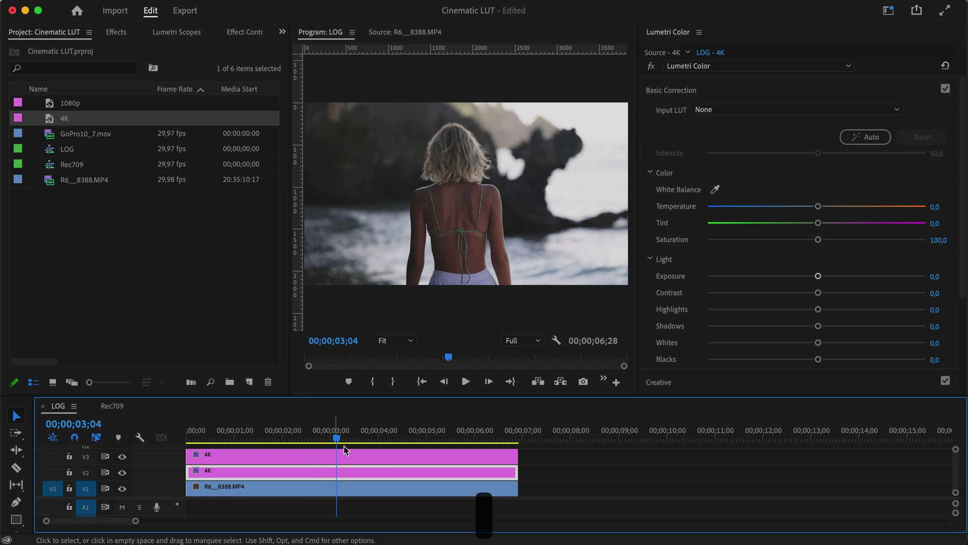
{"action": "left_click", "coordinate": [298, 457]}
{"action": "left_click_drag", "start_coordinate": [812, 277], "coordinate": [781, 286]}
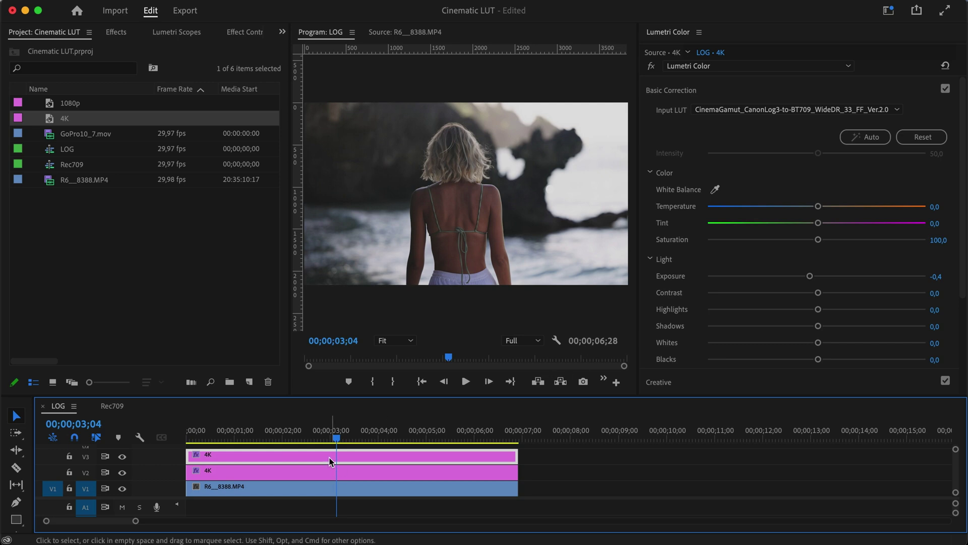
{"action": "left_click", "coordinate": [329, 470]}
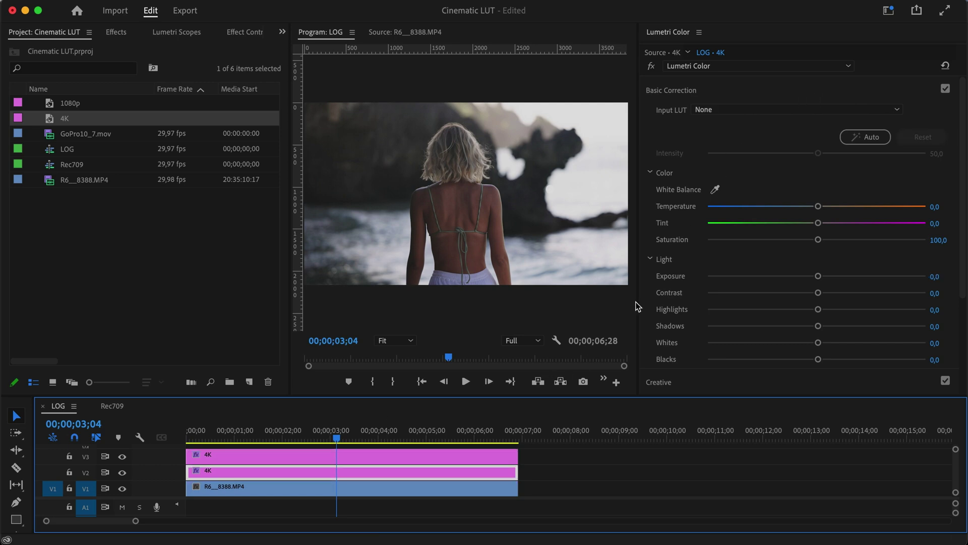
{"action": "left_click", "coordinate": [719, 94]}
{"action": "left_click", "coordinate": [696, 120]}
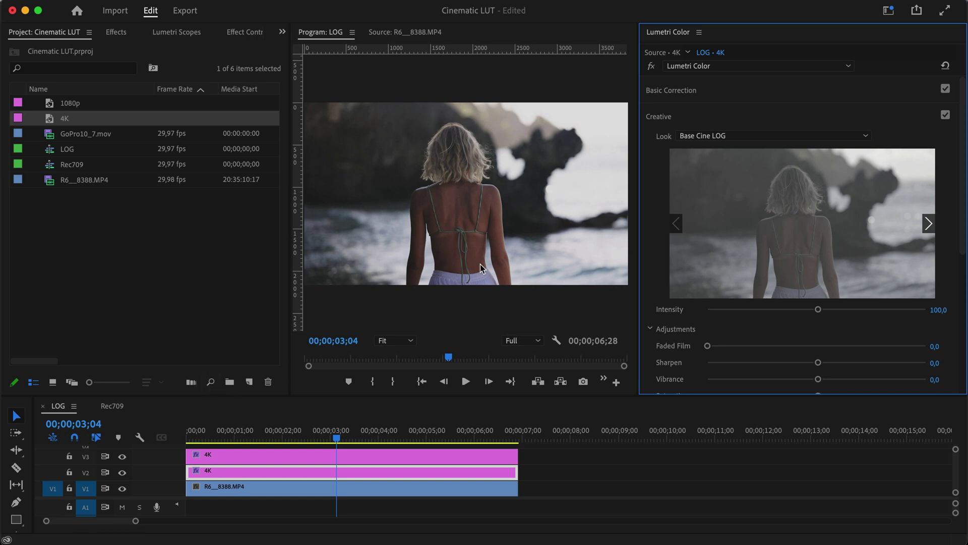
Step: In the Rec709 sequence, place the 1080p adjustment layer on V2, trimmed to GoPro10_7.mov's end
{"action": "left_click", "coordinate": [114, 406]}
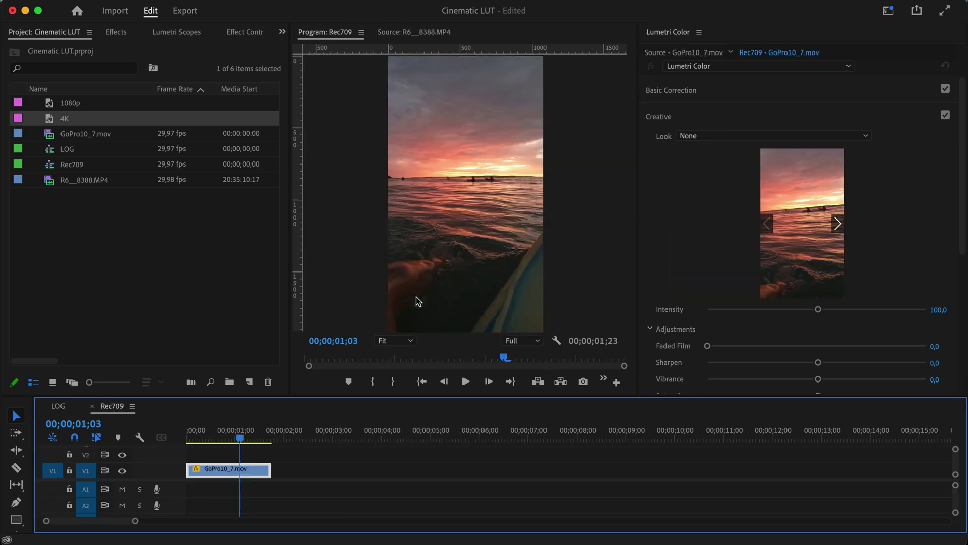
{"action": "left_click_drag", "start_coordinate": [215, 432], "coordinate": [185, 435]}
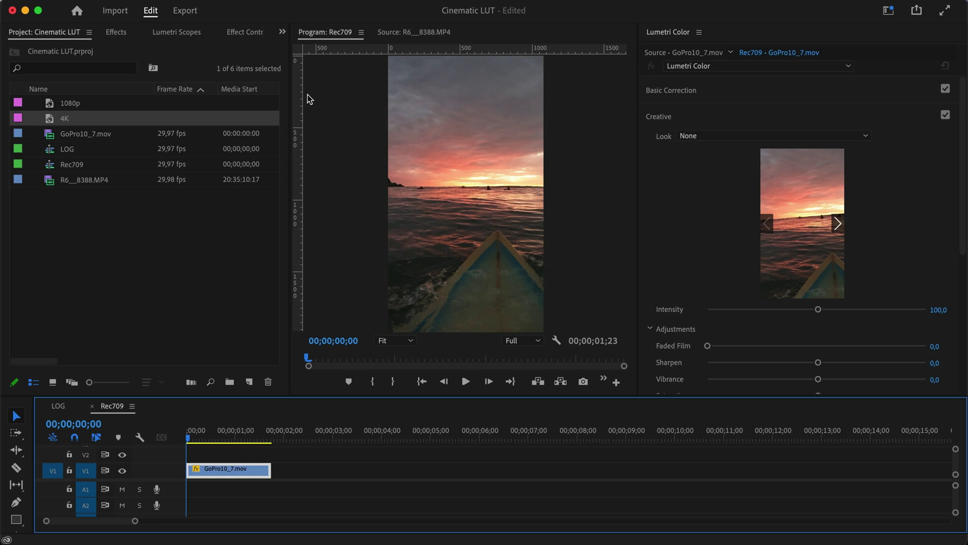
{"action": "left_click", "coordinate": [70, 103]}
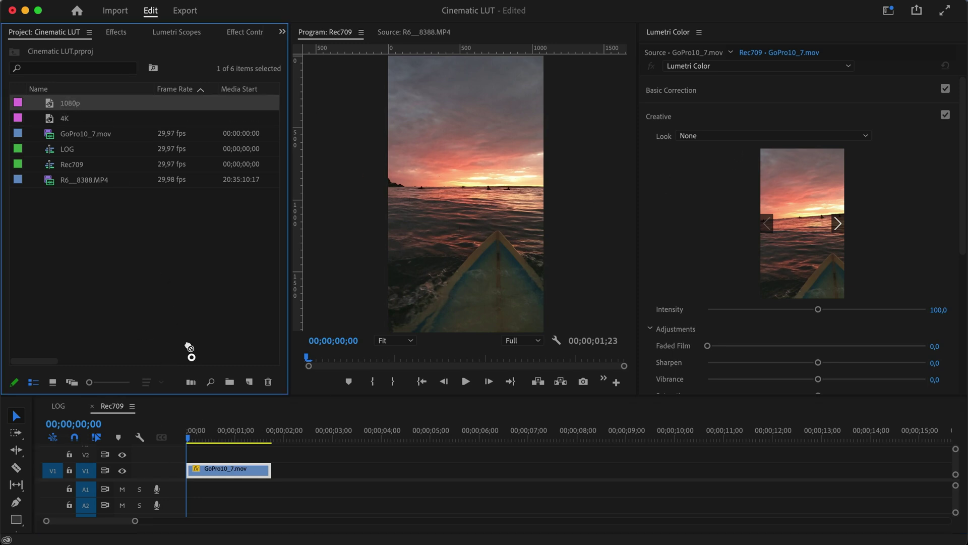
{"action": "left_click_drag", "start_coordinate": [189, 348], "coordinate": [191, 455]}
{"action": "left_click_drag", "start_coordinate": [427, 454], "coordinate": [270, 453]}
{"action": "left_click", "coordinate": [221, 431]}
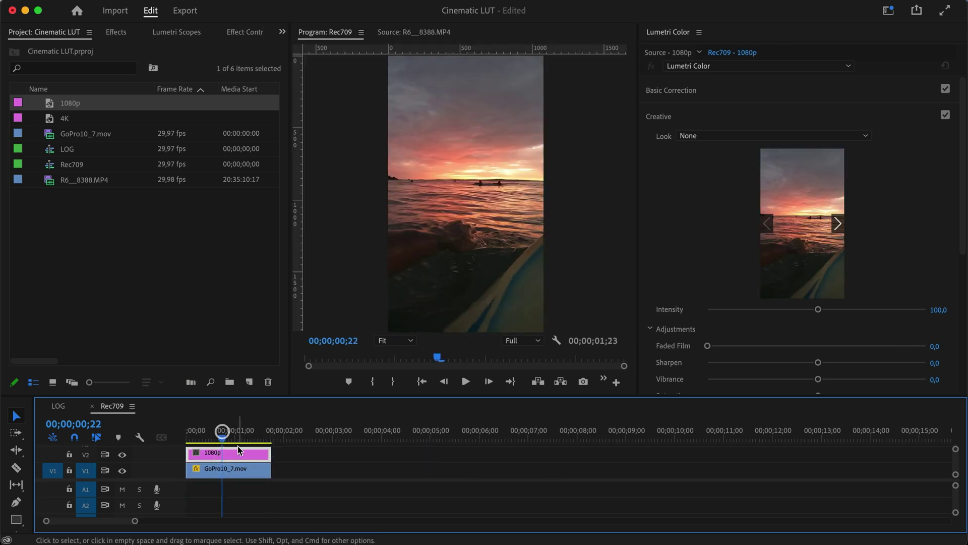
Step: Load Base Cine Rec709.cube as the Creative look, then test the Intensity slider
{"action": "left_click", "coordinate": [756, 135]}
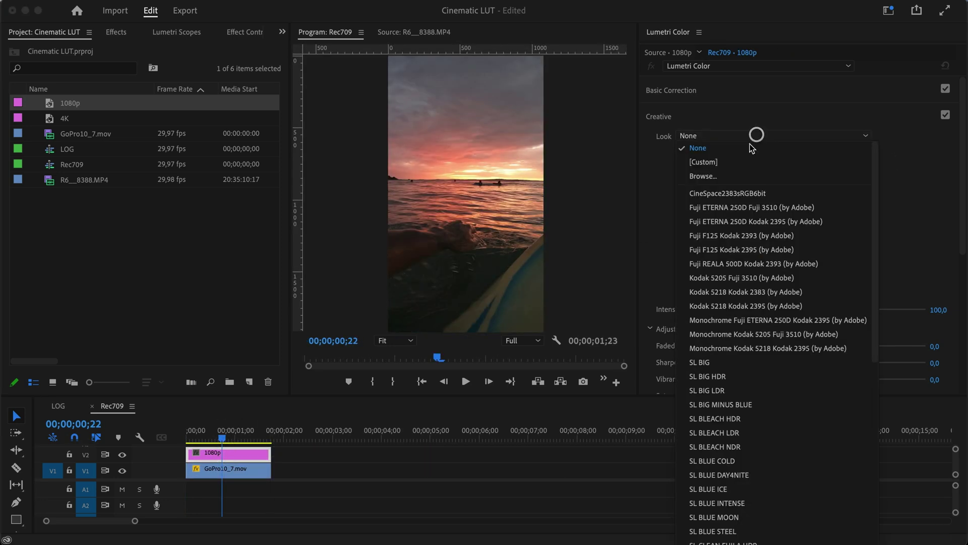
{"action": "left_click", "coordinate": [714, 177]}
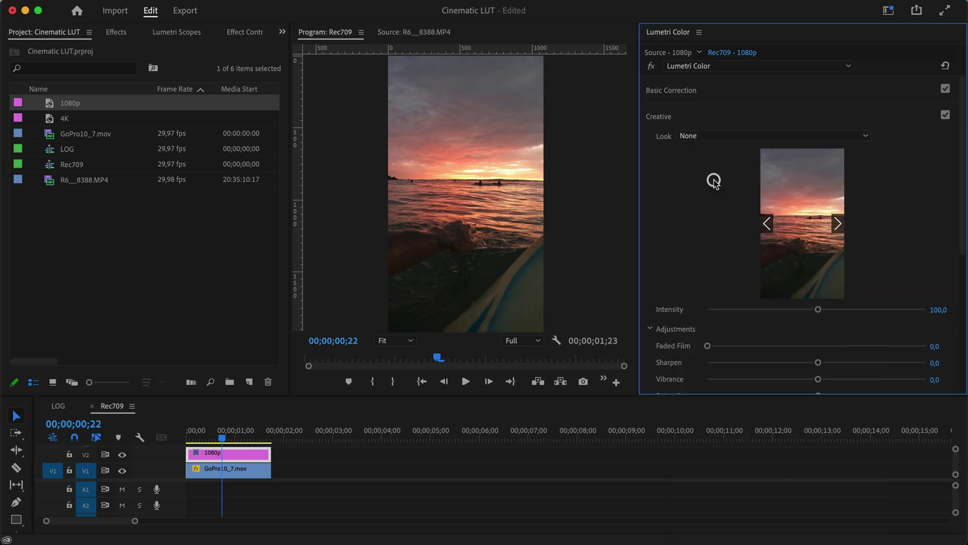
{"action": "left_click", "coordinate": [407, 143]}
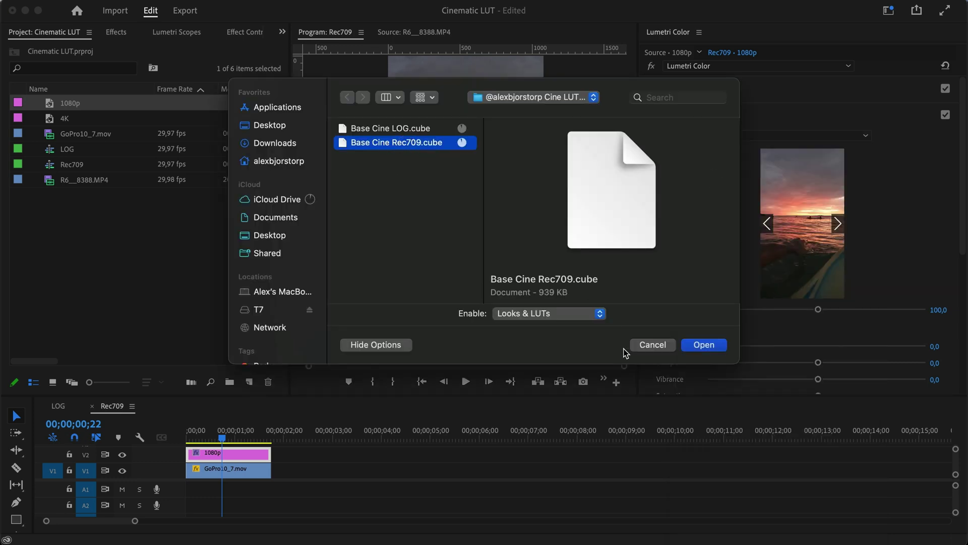
{"action": "left_click", "coordinate": [704, 345]}
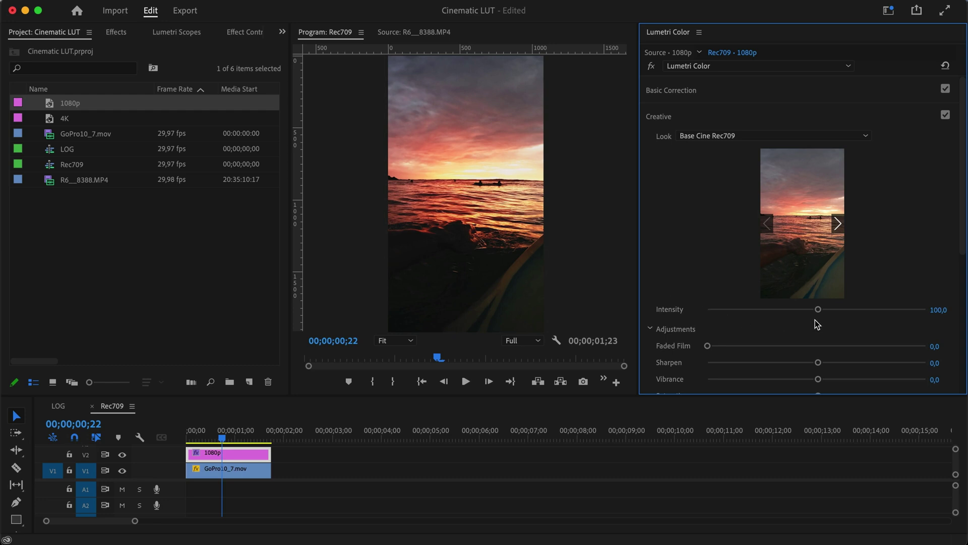
{"action": "left_click_drag", "start_coordinate": [818, 313], "coordinate": [742, 321]}
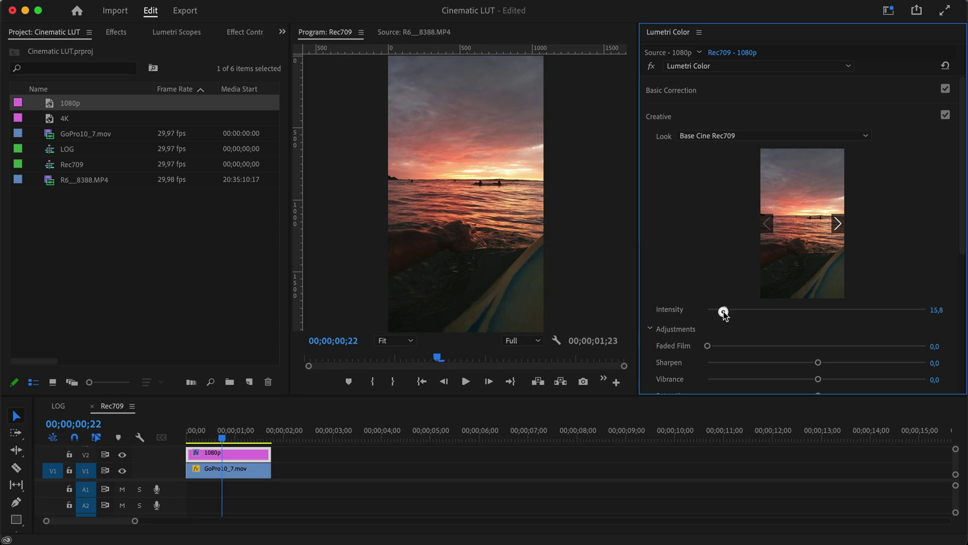
{"action": "double_click", "coordinate": [724, 309]}
Step: Try and reset Exposure, then set Shadows to 52,6 and Highlights to -66,1
{"action": "left_click", "coordinate": [710, 90]}
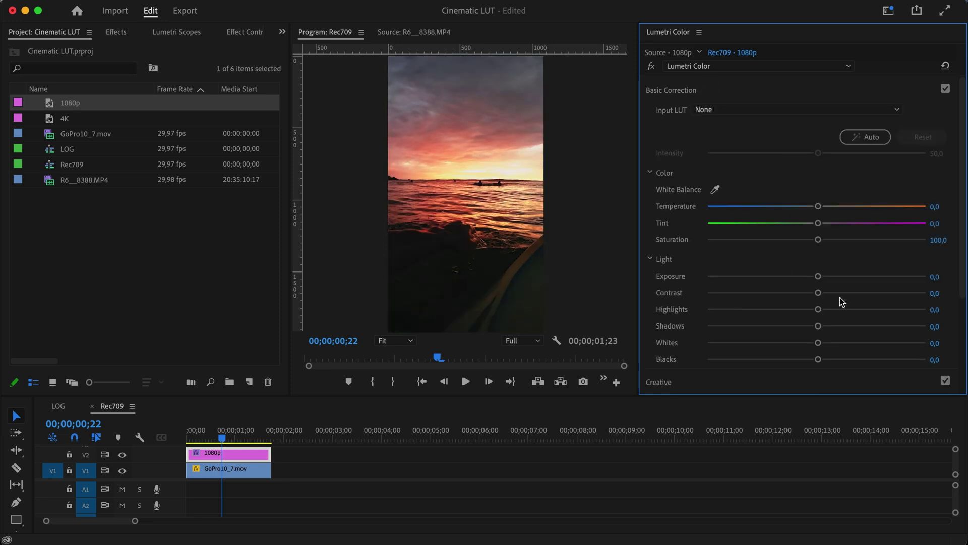
{"action": "left_click_drag", "start_coordinate": [818, 276], "coordinate": [826, 278]}
{"action": "double_click", "coordinate": [825, 277]}
{"action": "left_click_drag", "start_coordinate": [818, 326], "coordinate": [874, 326]}
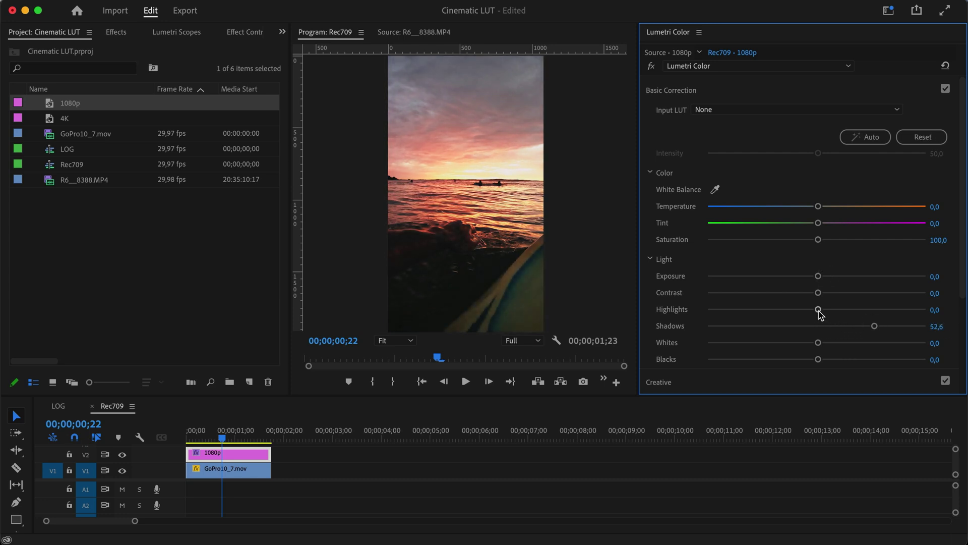
{"action": "left_click_drag", "start_coordinate": [818, 309], "coordinate": [744, 321]}
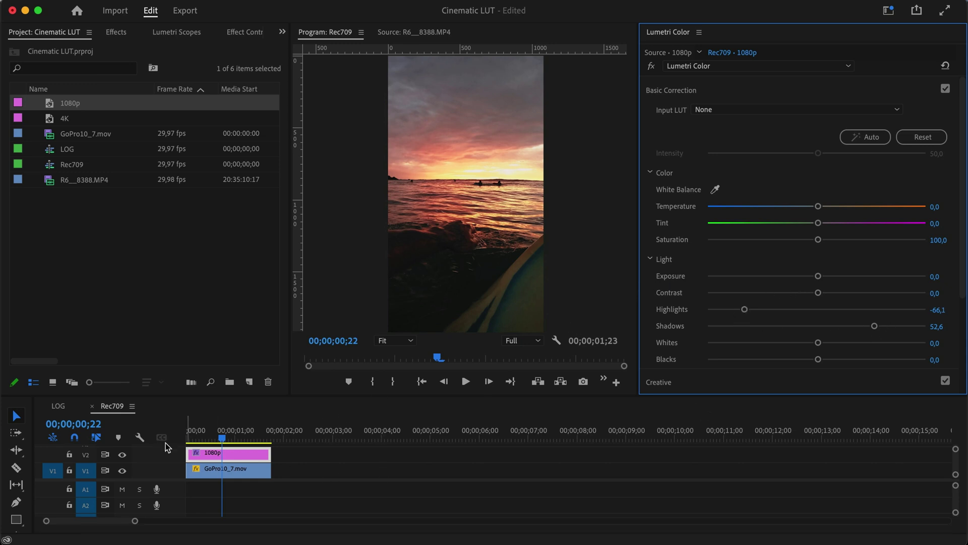
{"action": "left_click", "coordinate": [122, 454]}
{"action": "left_click", "coordinate": [121, 454]}
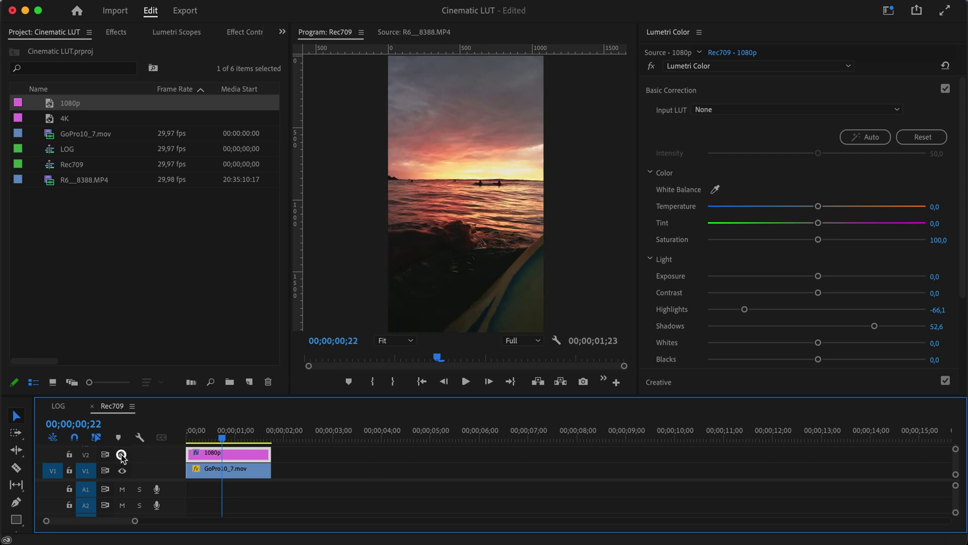
{"action": "key", "text": "space"}
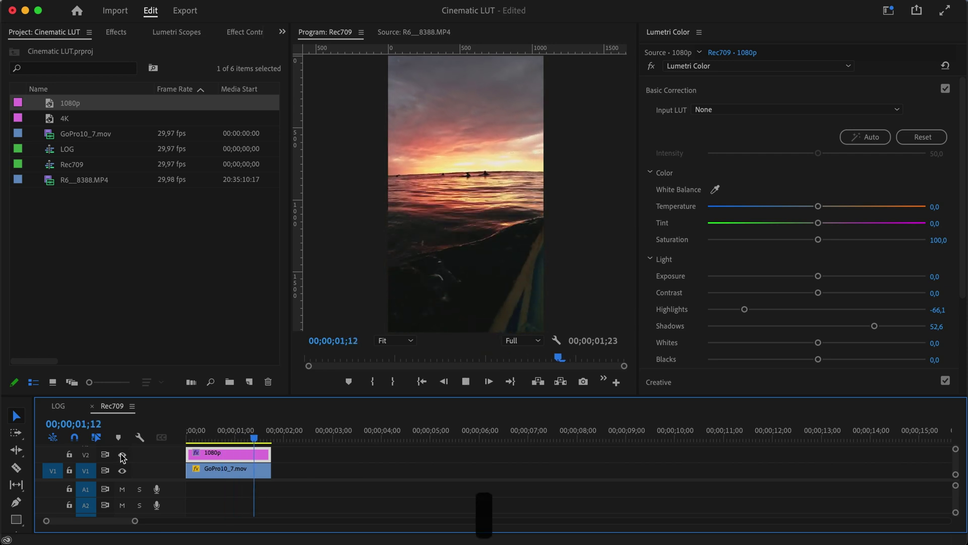
{"action": "left_click", "coordinate": [168, 428]}
{"action": "key", "text": "space"}
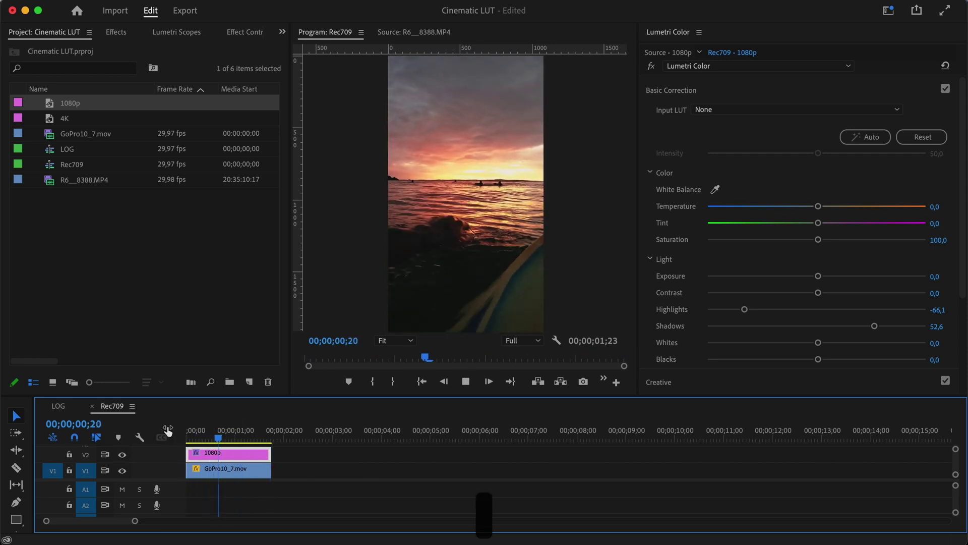
{"action": "key", "text": "space"}
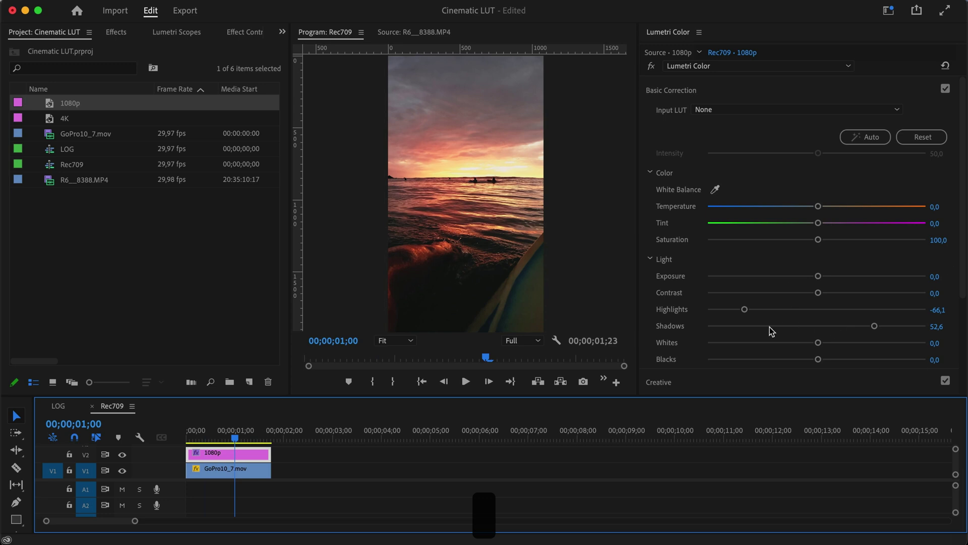